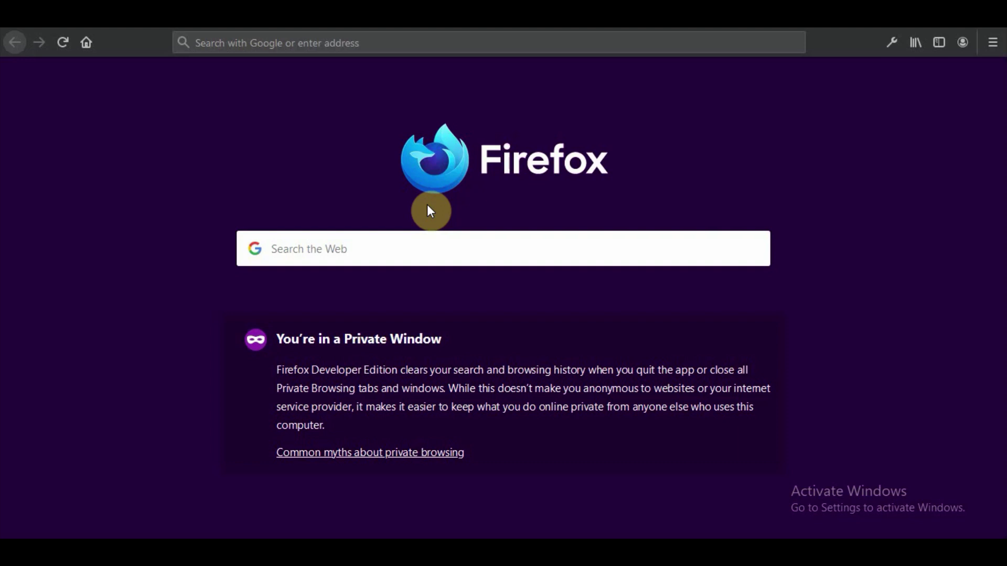
# - Load the profreehost.com home page in Firefox
pyautogui.click(291, 45)
pyautogui.write('profre')
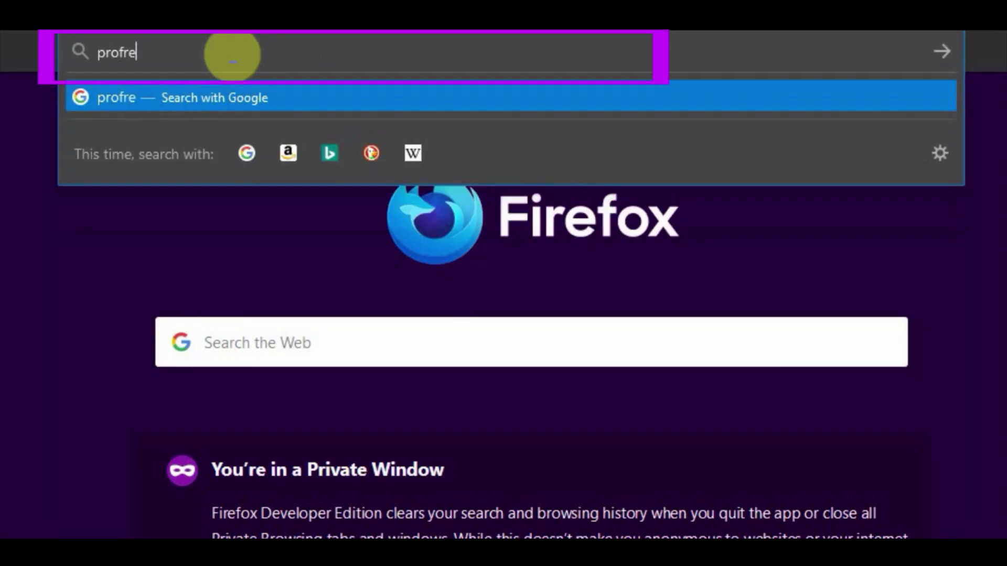
pyautogui.write('ehost.')
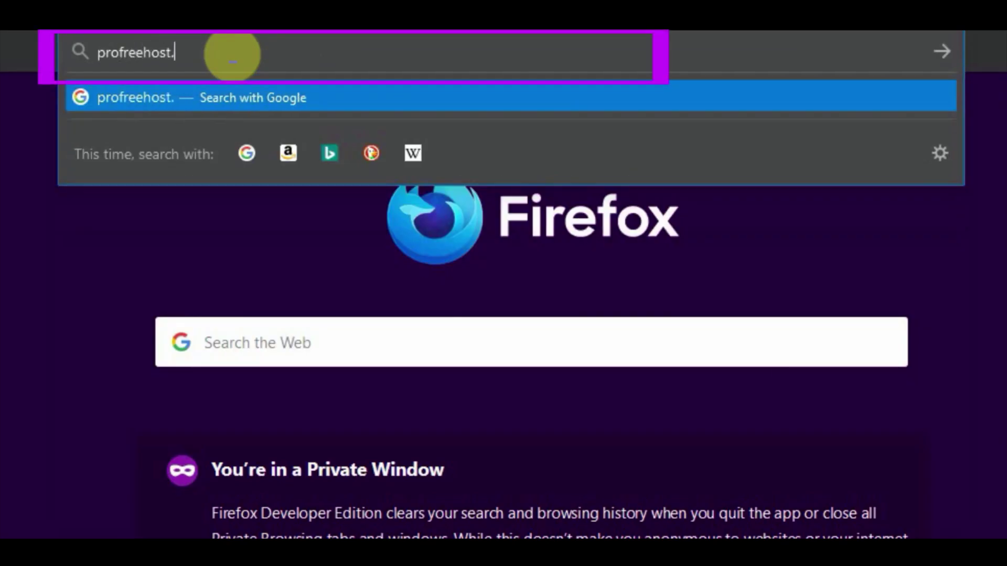
pyautogui.write('com')
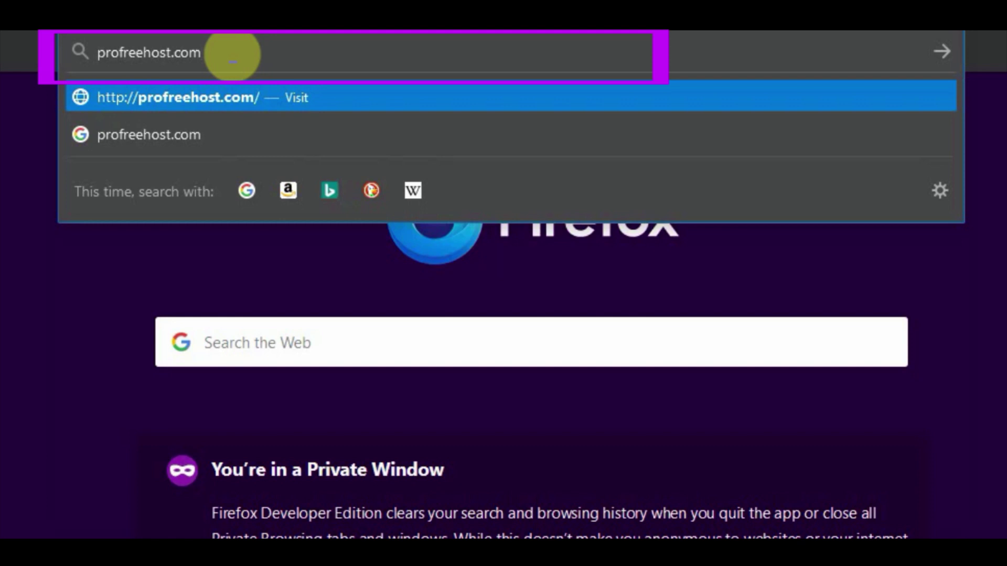
pyautogui.press('Return')
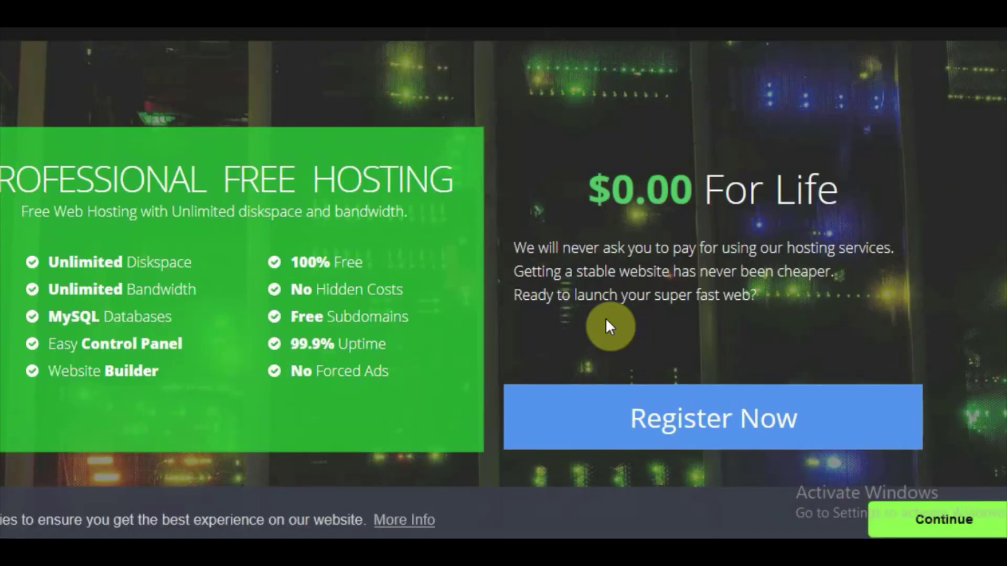
# - Register a new ProFreeHost account using the account e-mail address and a password
pyautogui.click(663, 424)
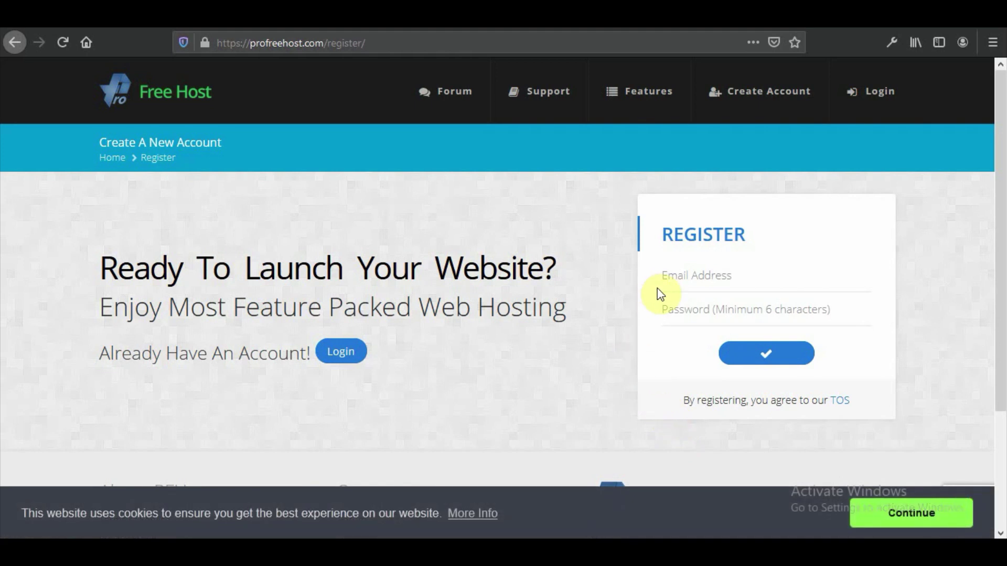
pyautogui.click(687, 276)
pyautogui.write('youremail@gmail.com')
pyautogui.click(676, 310)
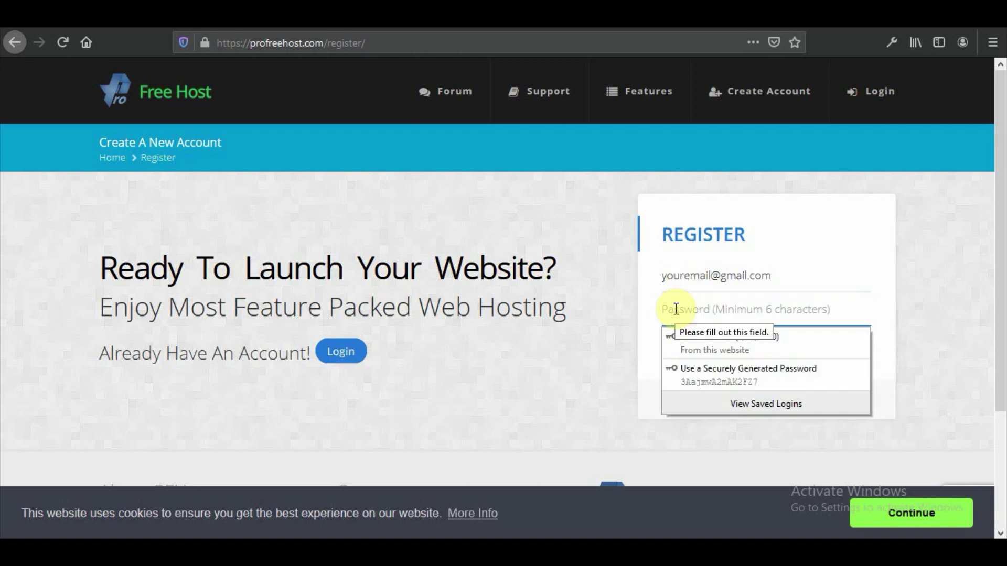
pyautogui.write('12345678')
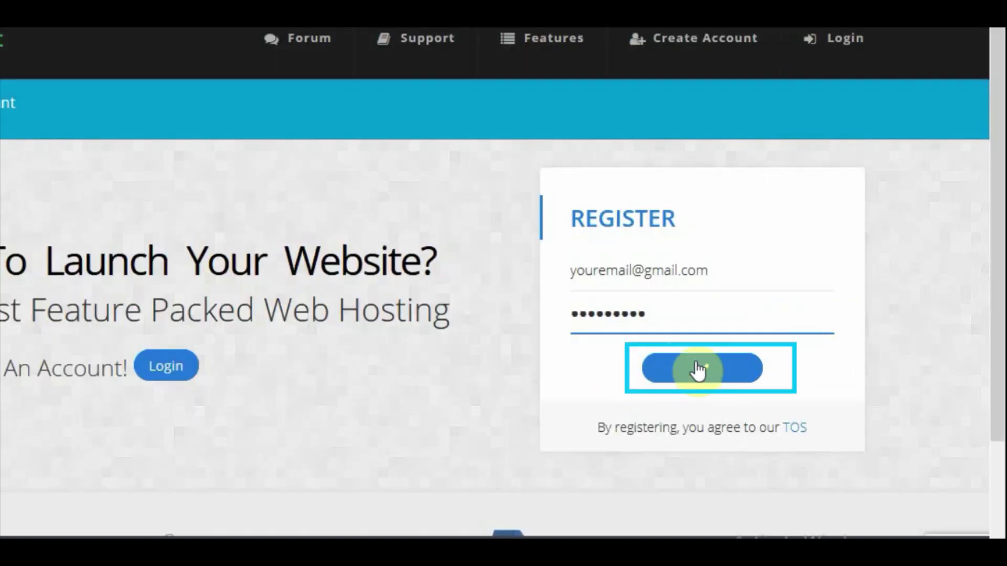
pyautogui.click(702, 368)
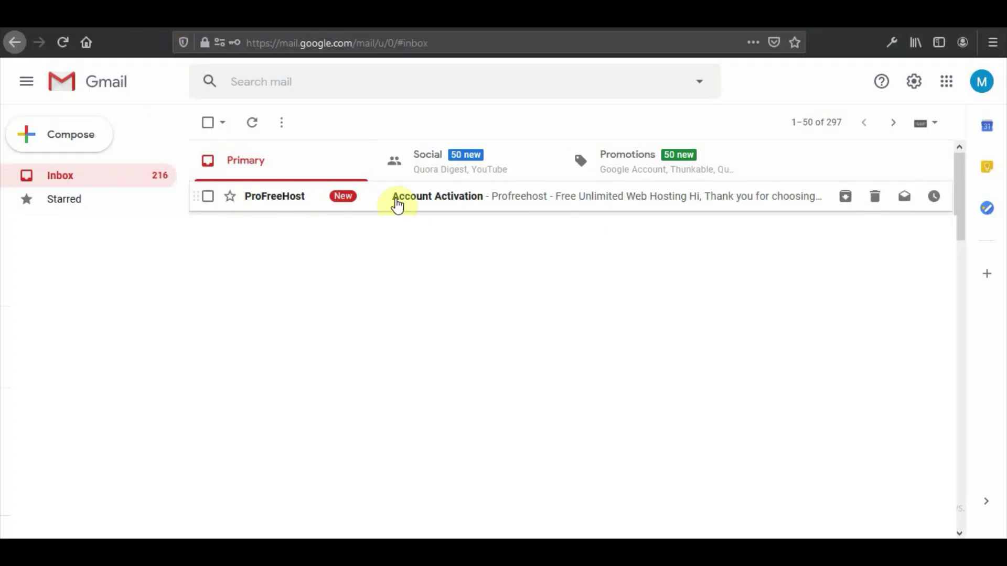
# - Activate the hosting account from the ProFreeHost Account Activation email's button
pyautogui.click(397, 202)
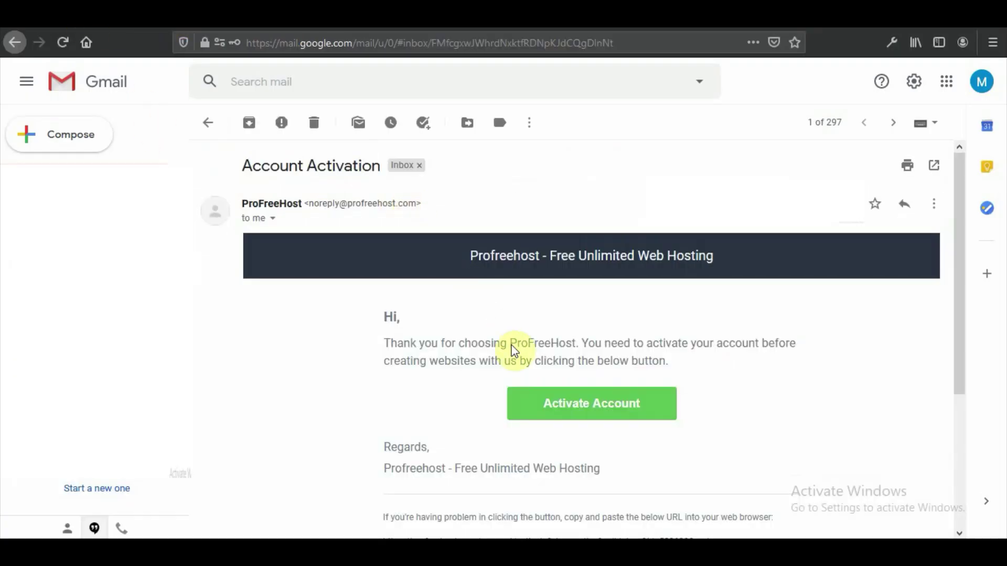
pyautogui.click(548, 405)
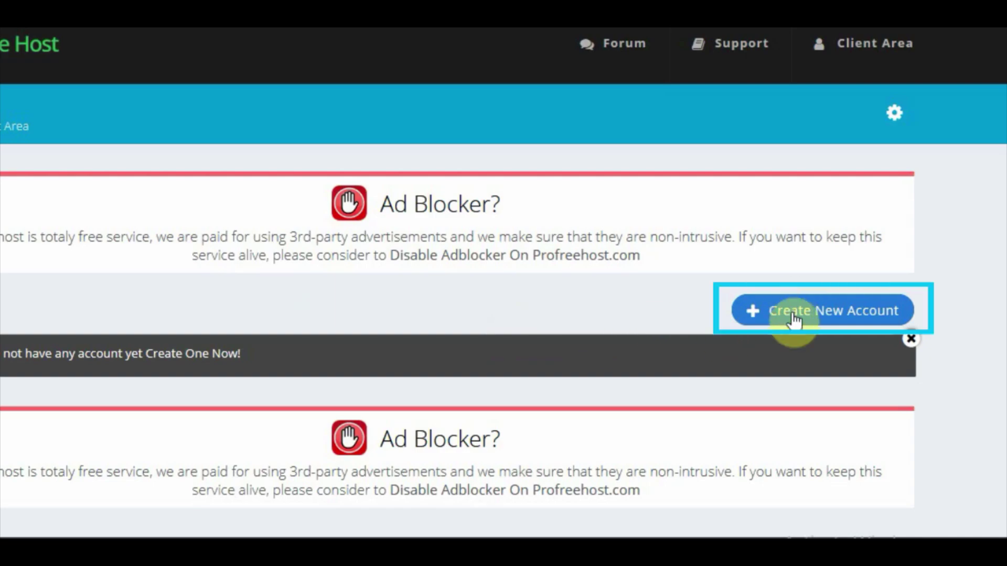
# - Create a new website named wpfordemo on the free unaux.com domain
pyautogui.click(795, 318)
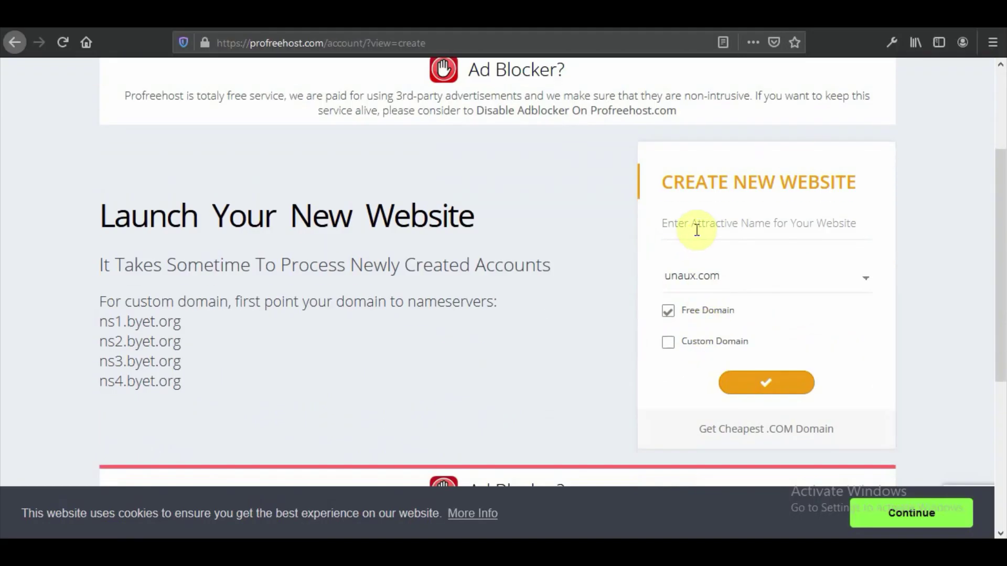
pyautogui.click(695, 226)
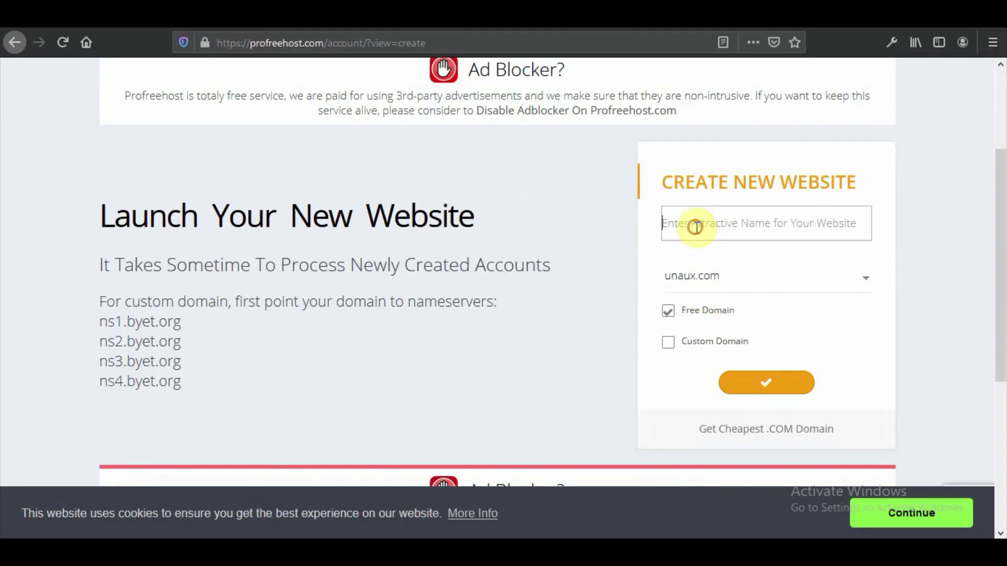
pyautogui.click(723, 278)
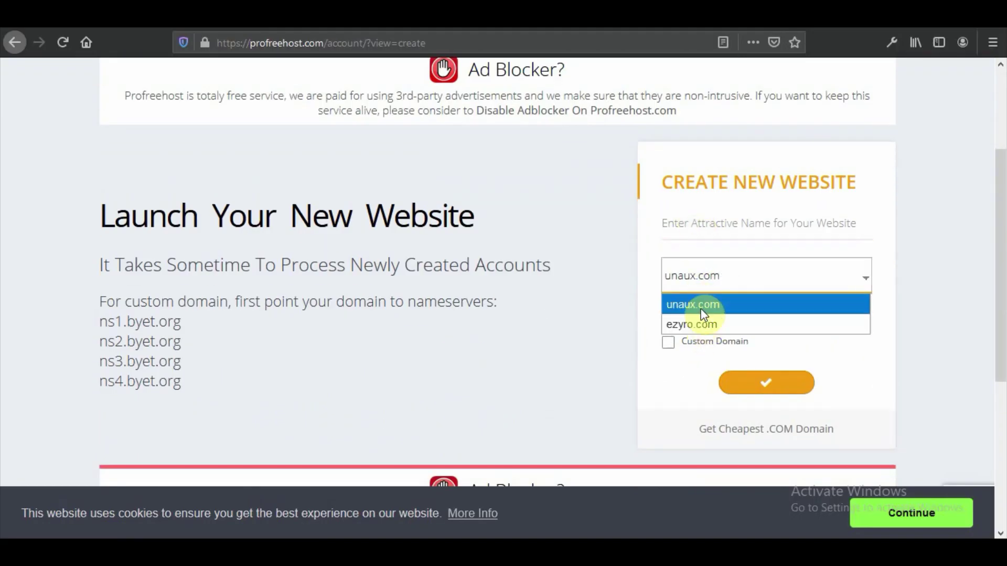
pyautogui.click(705, 304)
pyautogui.click(687, 221)
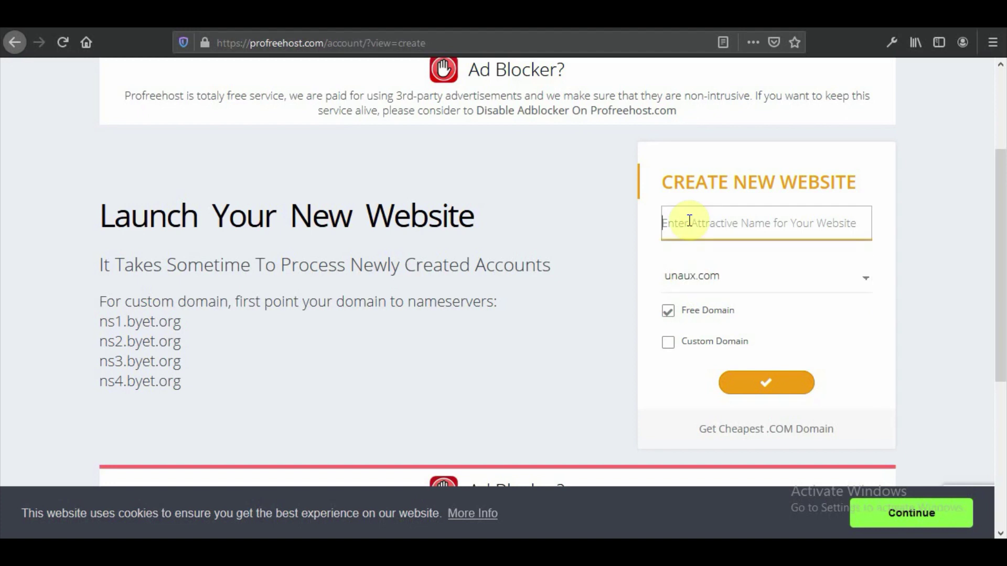
pyautogui.write('wpfo')
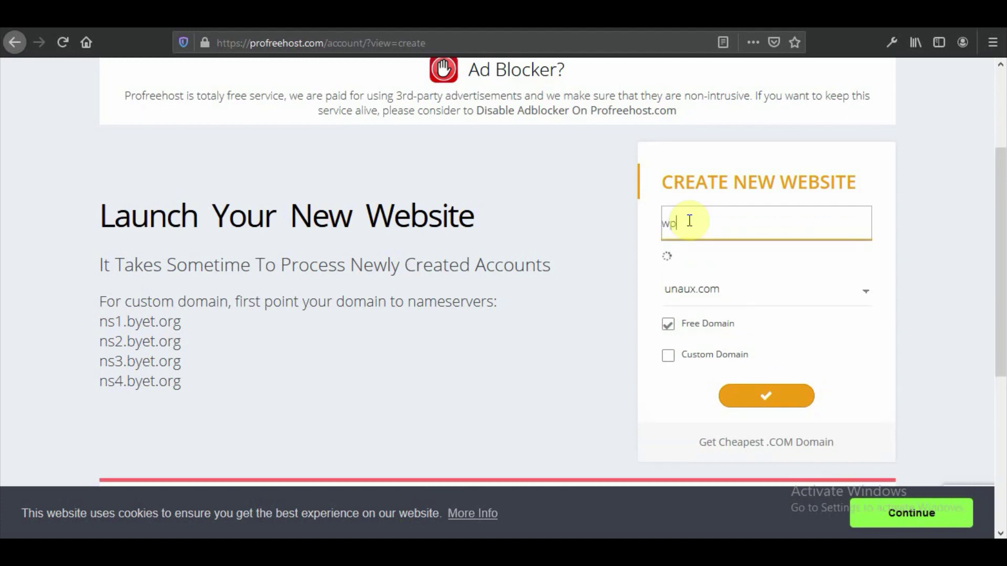
pyautogui.write('rdemo')
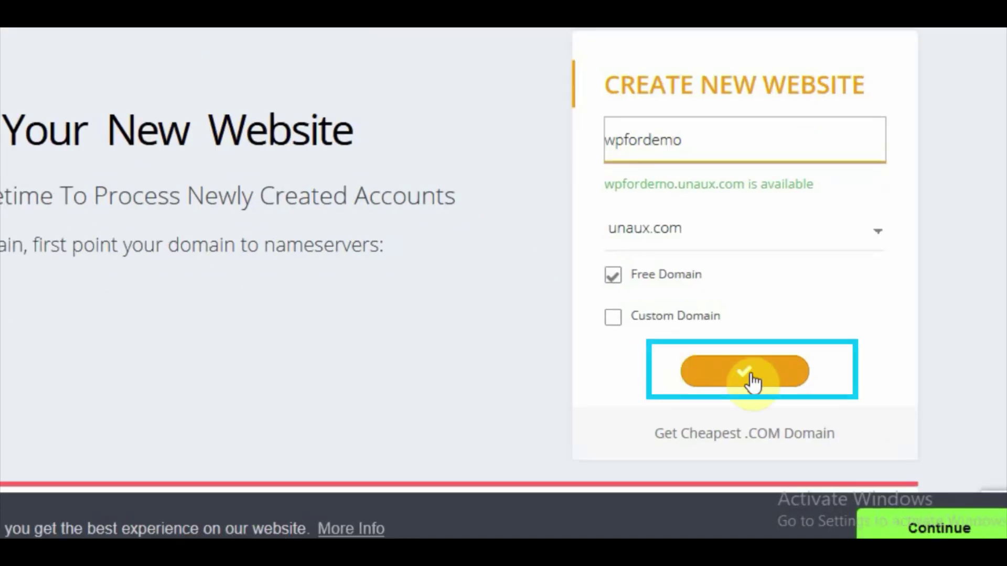
pyautogui.click(751, 381)
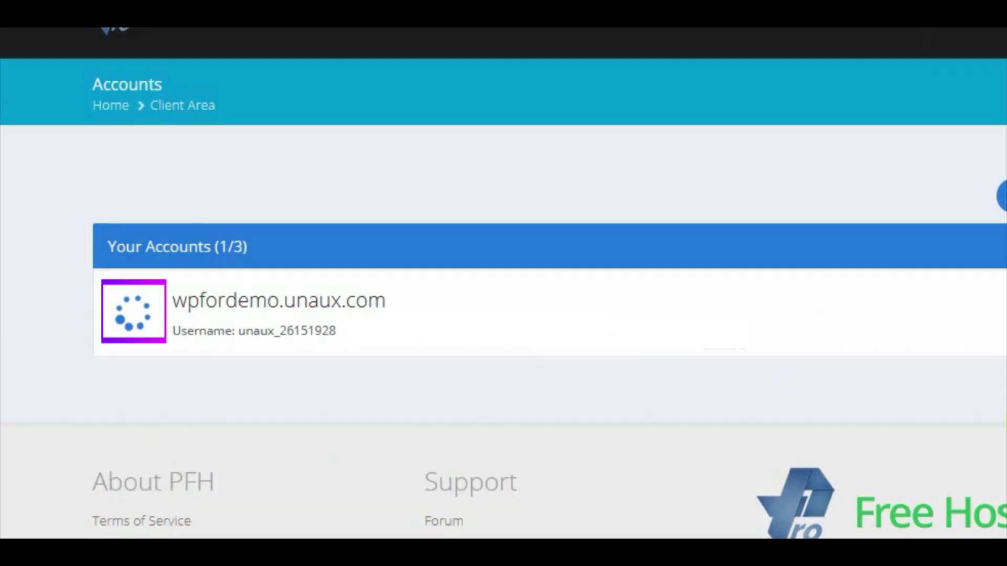
pyautogui.scroll(-2, 439, 260)
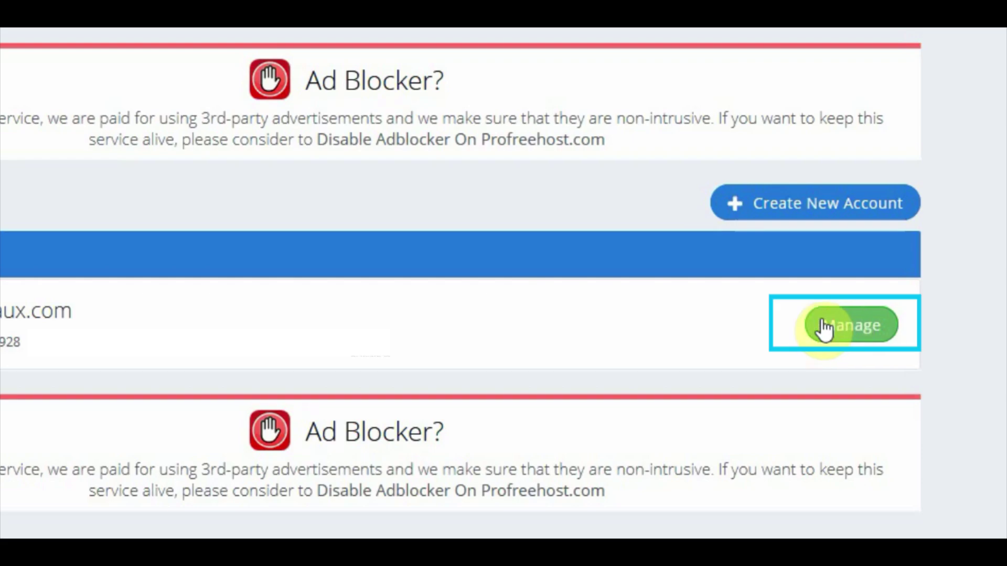
# - Open the wpfordemo.unaux.com control panel and approve the service e-mails
pyautogui.click(844, 315)
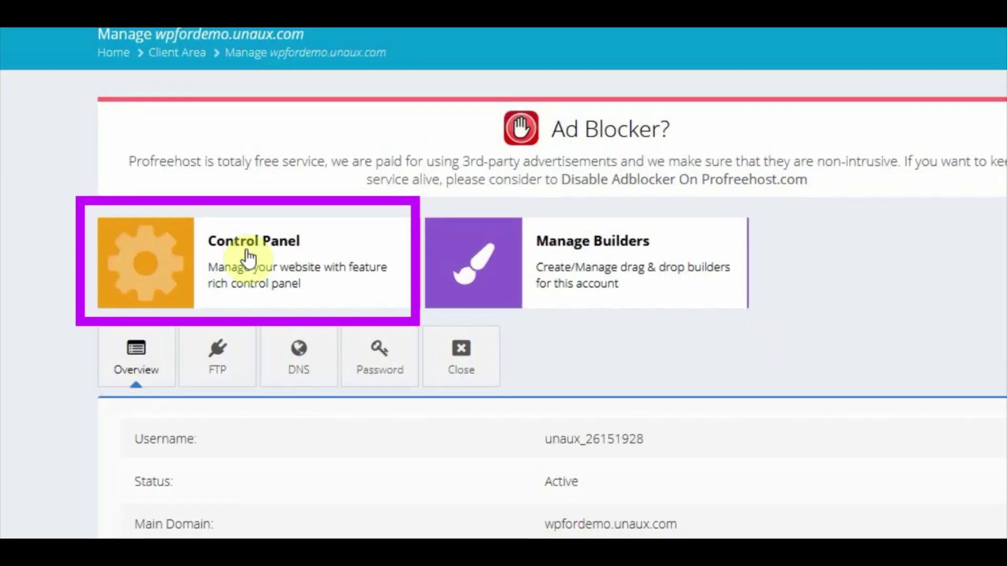
pyautogui.click(228, 252)
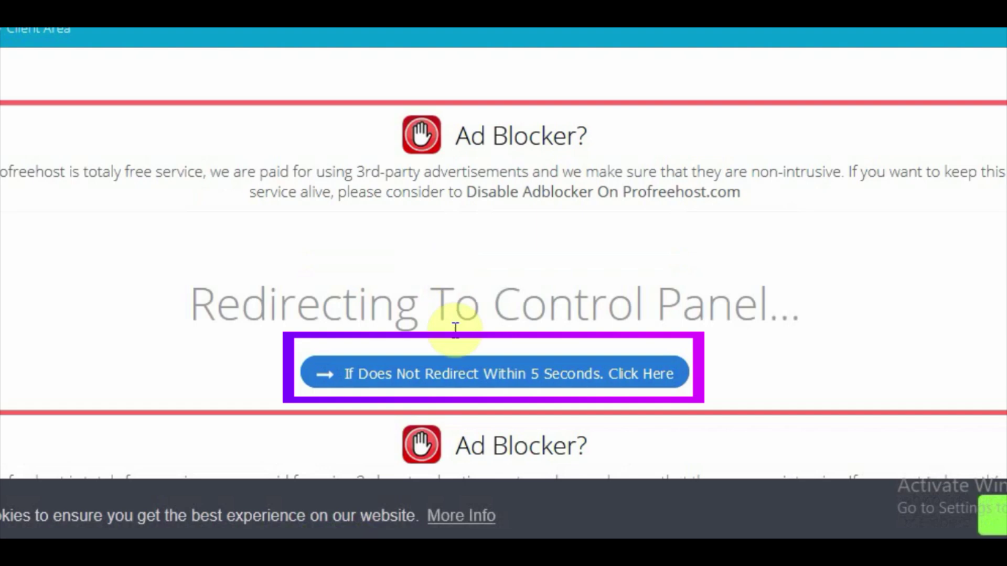
pyautogui.click(462, 327)
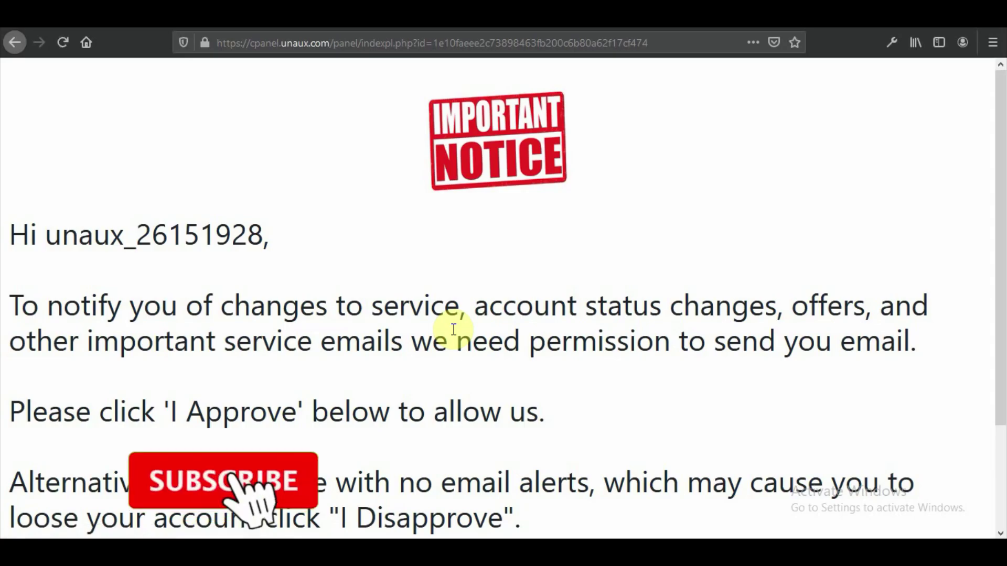
pyautogui.scroll(-3, 454, 330)
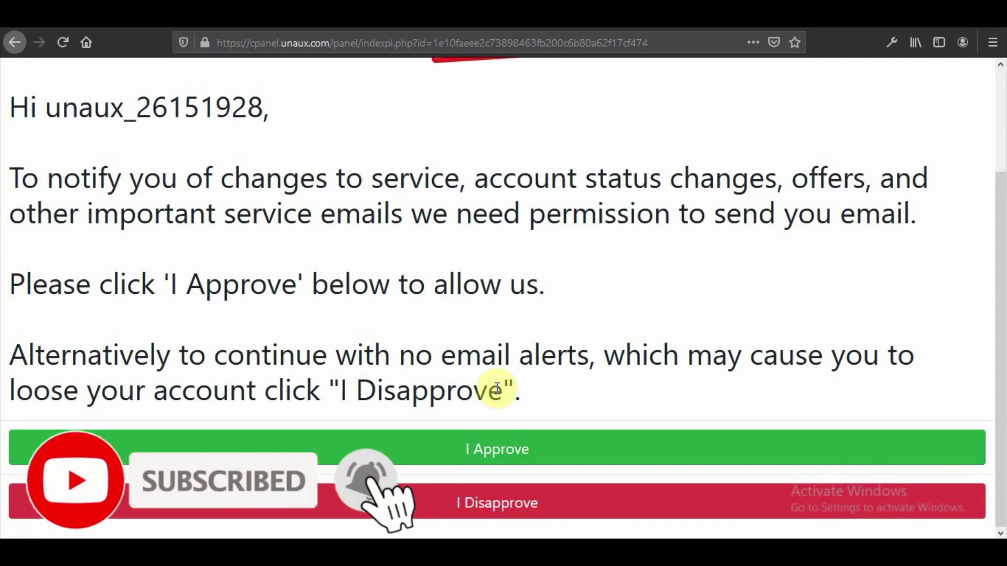
pyautogui.click(494, 461)
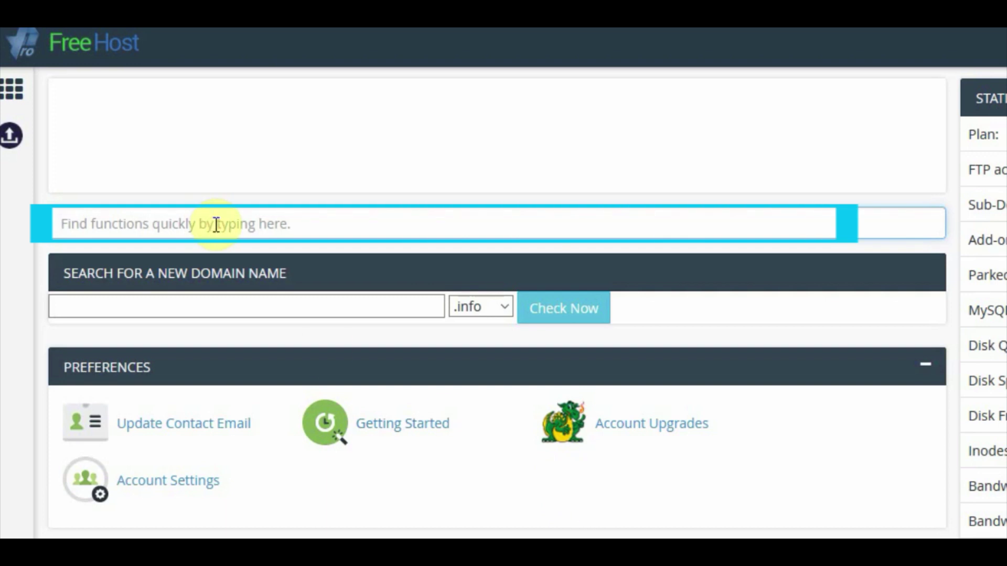
# - Search the panel for 'softa' and launch the Softaculous Apps Installer
pyautogui.write('softa')
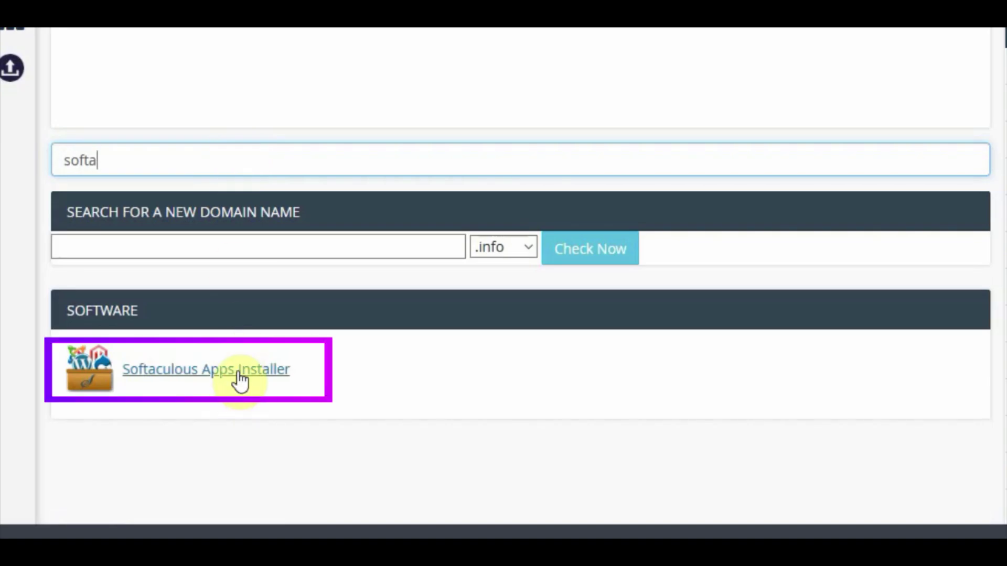
pyautogui.click(241, 377)
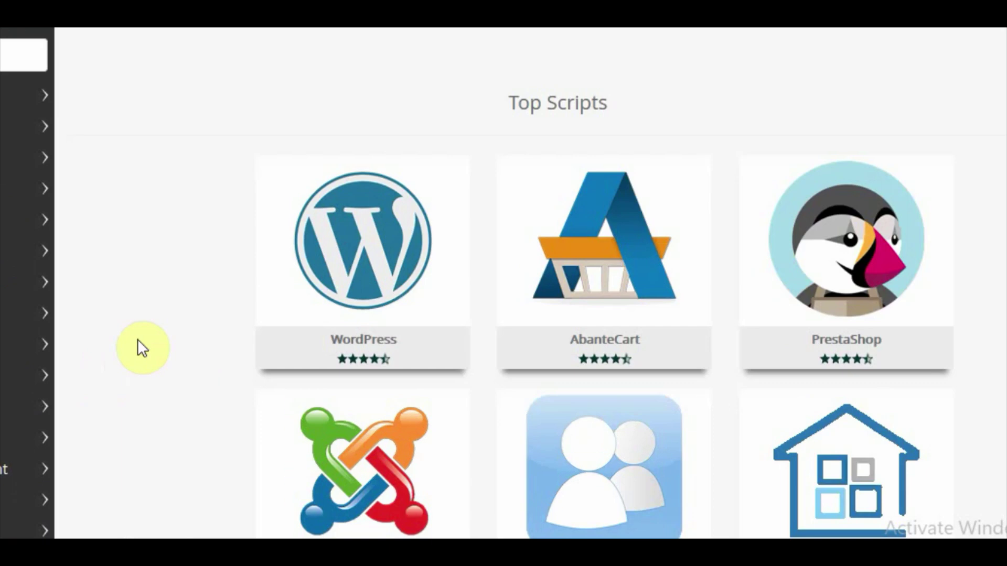
pyautogui.moveTo(337, 243)
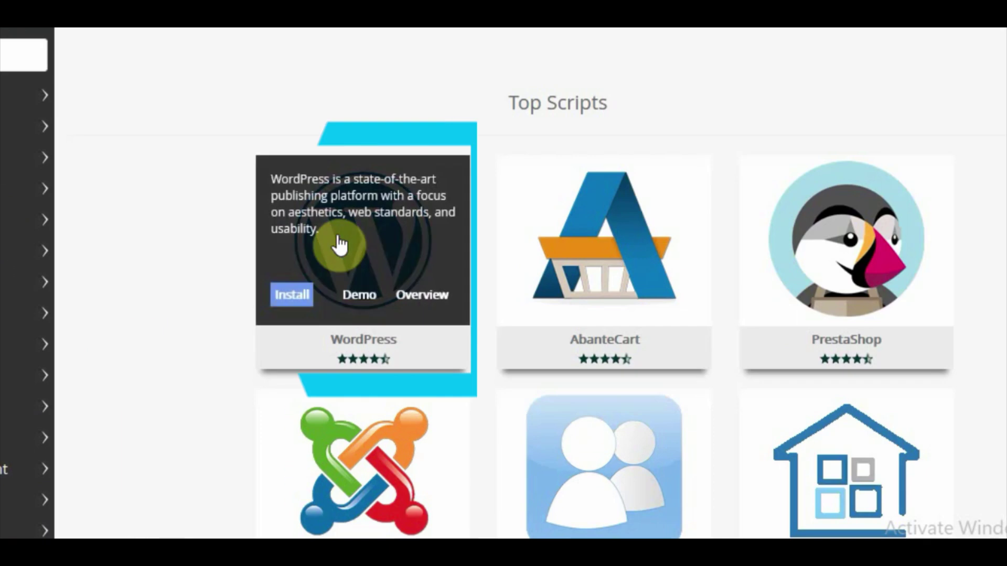
pyautogui.click(295, 296)
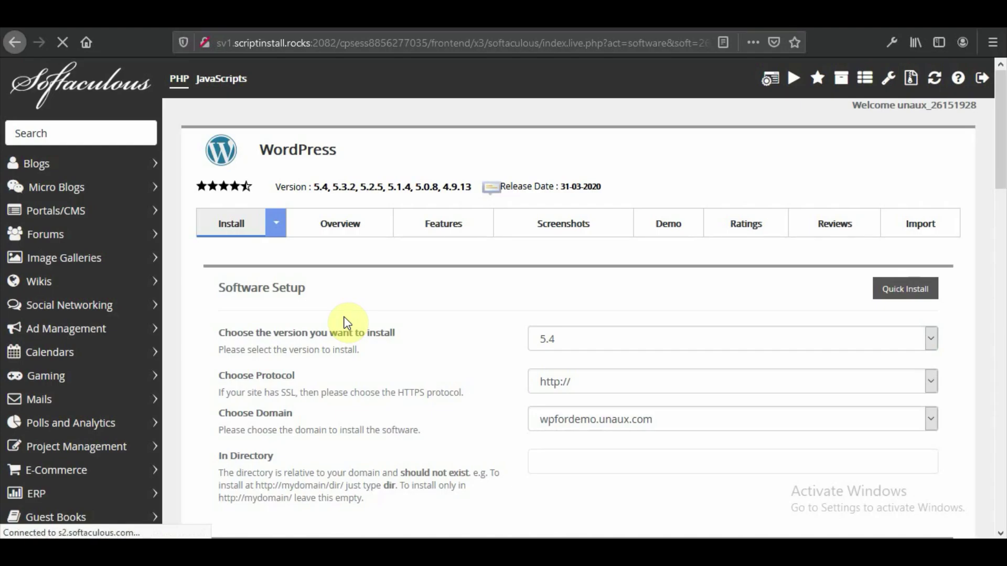
pyautogui.click(636, 341)
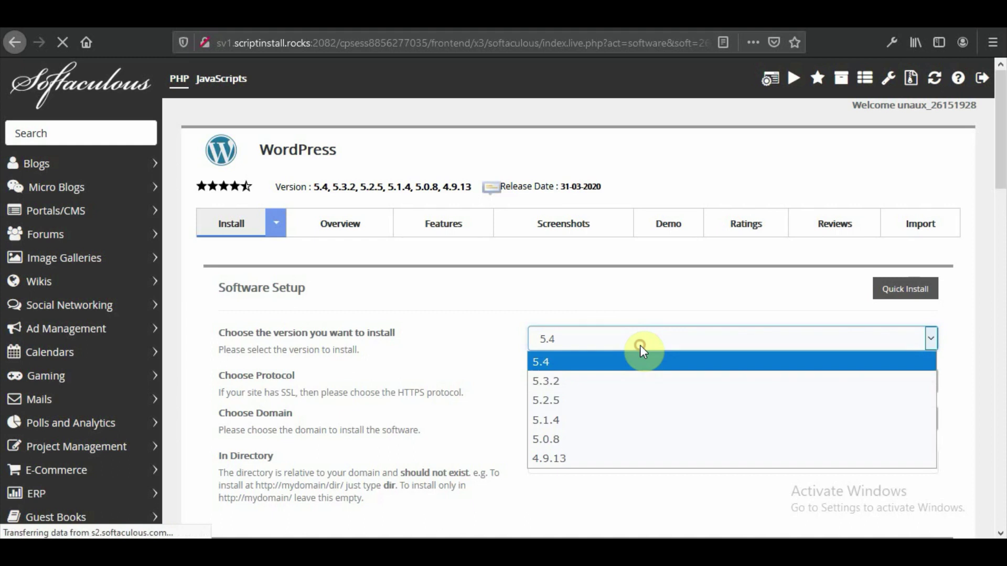
pyautogui.click(586, 361)
pyautogui.click(685, 383)
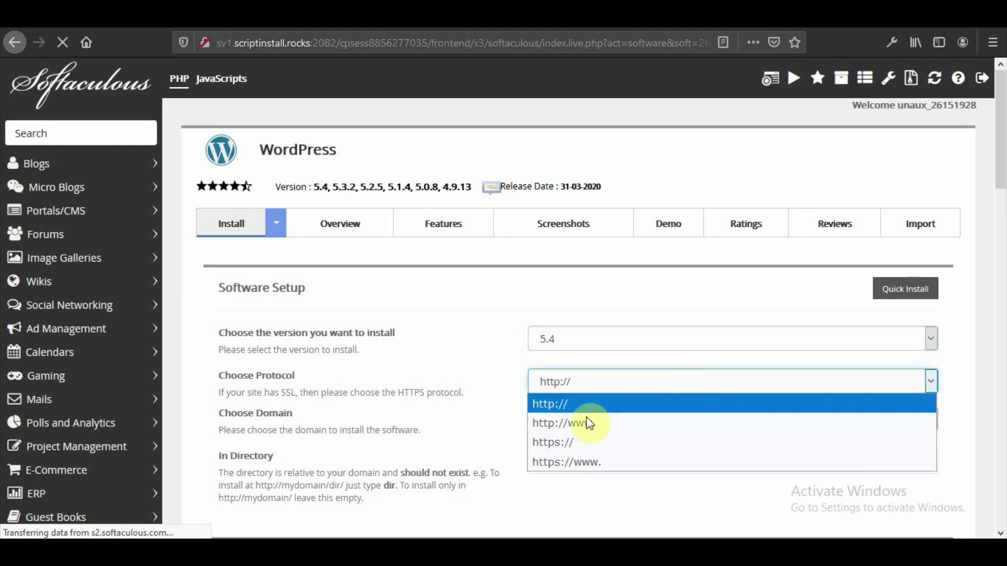
pyautogui.click(557, 405)
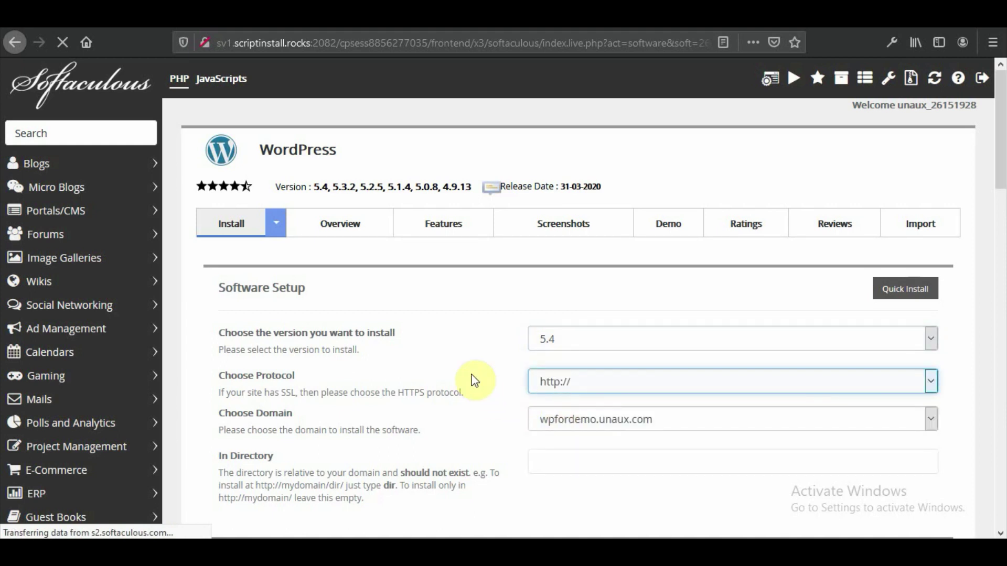
# - Leave the In Directory field empty so WordPress installs at the domain root
pyautogui.scroll(-3, 467, 382)
pyautogui.scroll(-3, 515, 414)
pyautogui.click(603, 308)
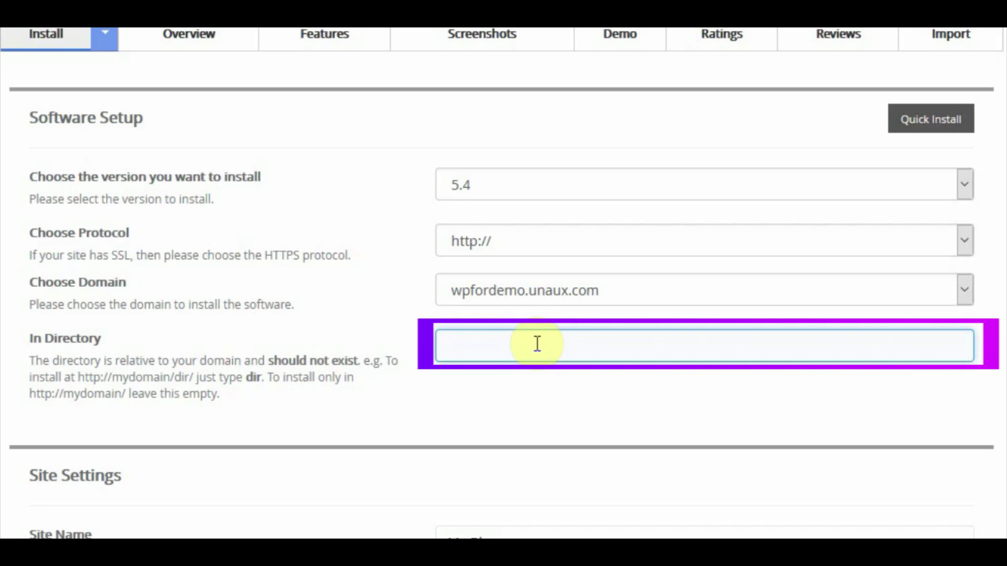
pyautogui.write('folder')
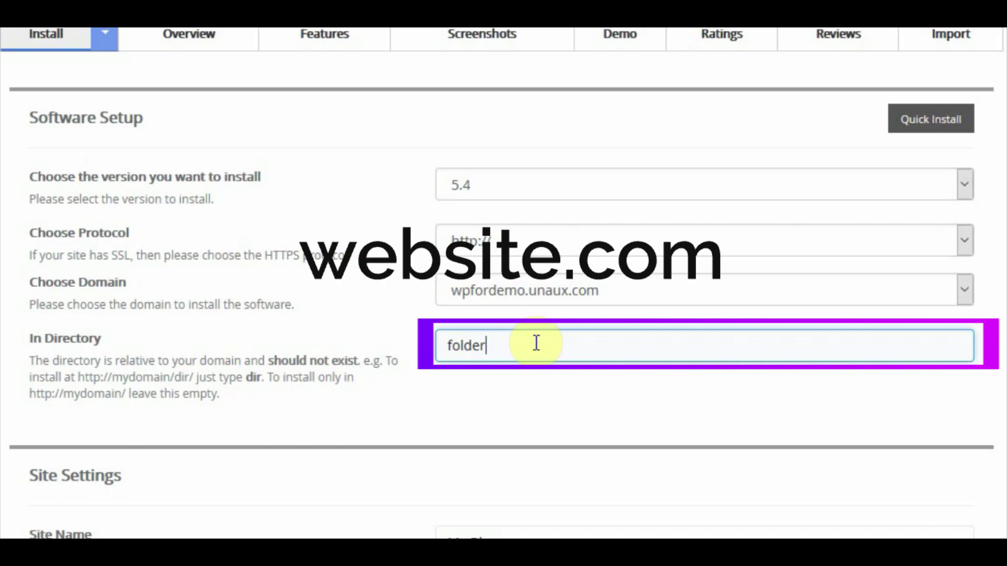
pyautogui.doubleClick(536, 344)
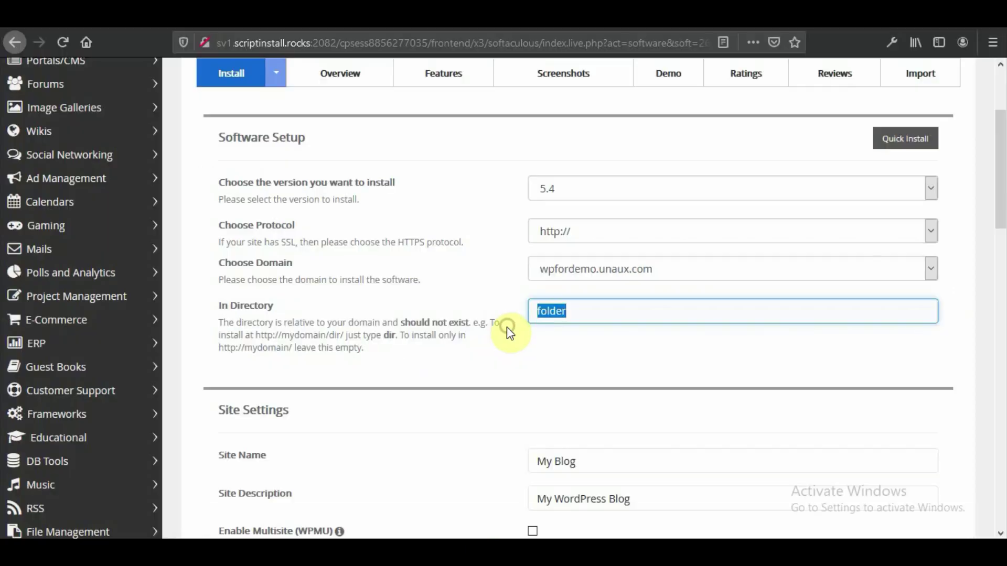
pyautogui.press('BackSpace')
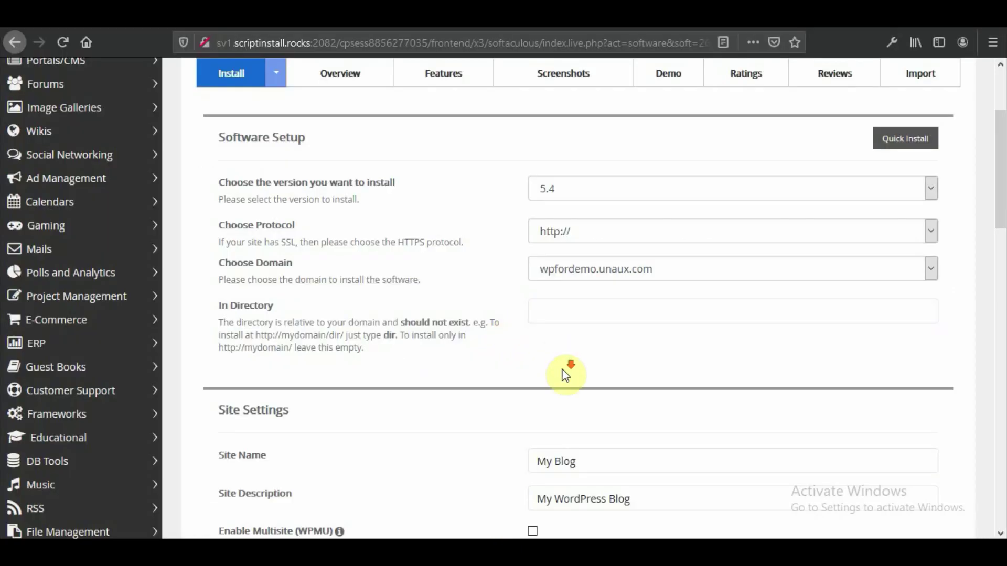
# - Set the Site Name to 'Your website title' and the description to 'My tagline'
pyautogui.scroll(-4, 566, 370)
pyautogui.click(595, 236)
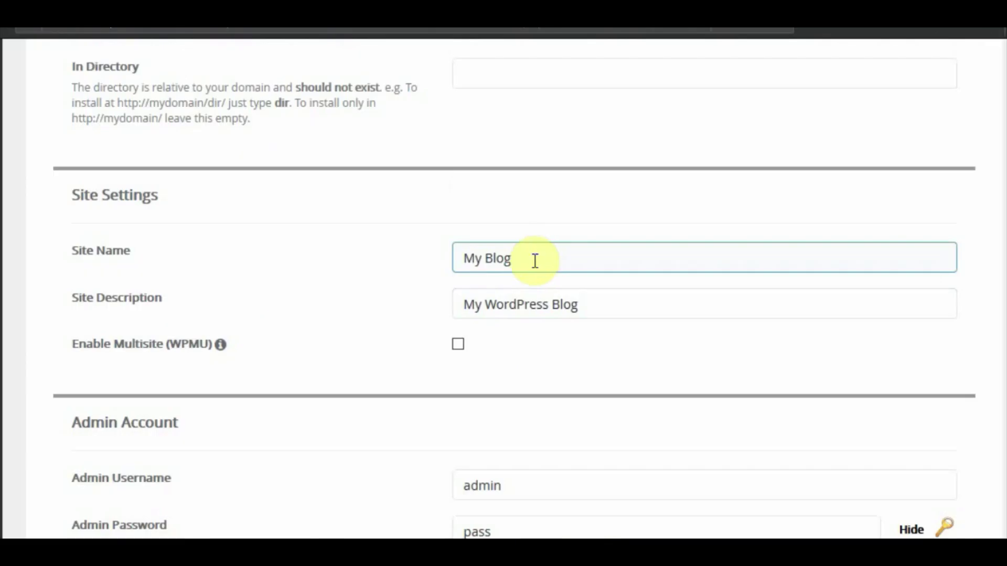
pyautogui.tripleClick(595, 236)
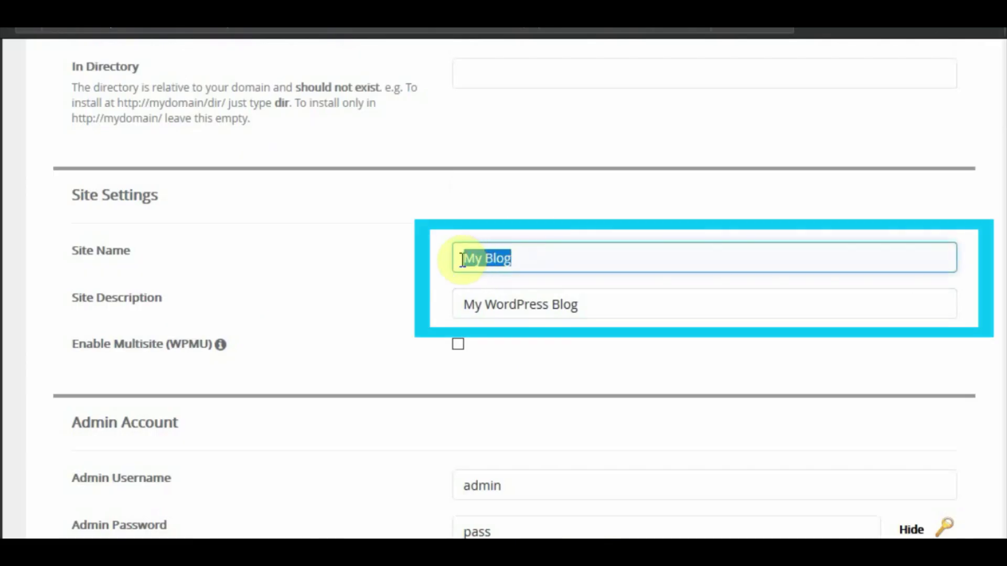
pyautogui.write('You')
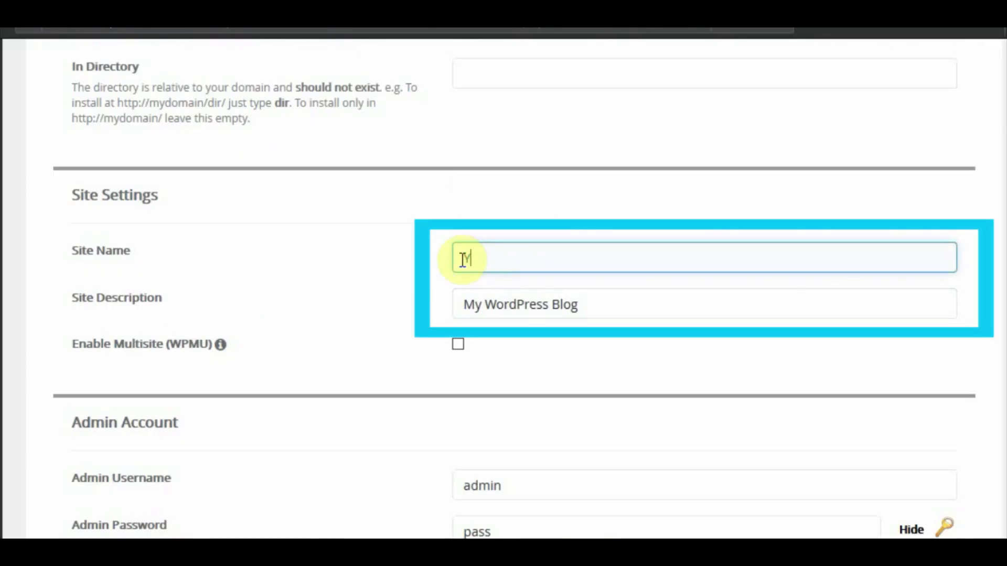
pyautogui.write('r website title')
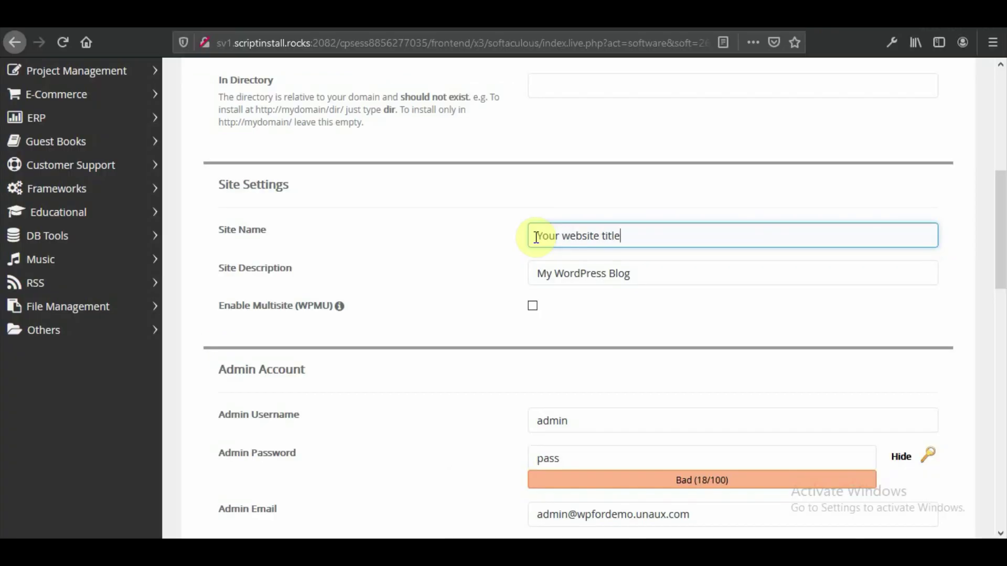
pyautogui.click(544, 302)
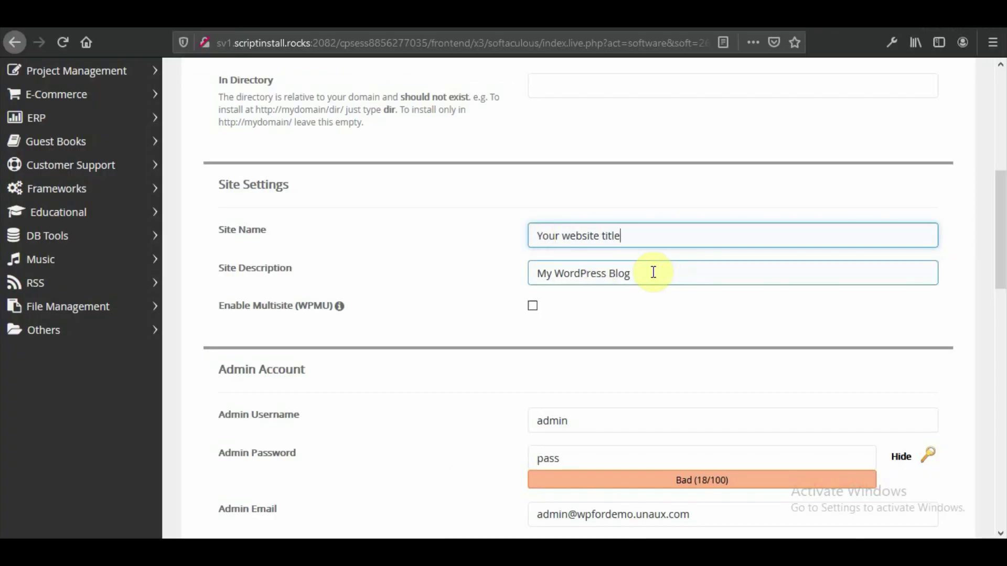
pyautogui.moveTo(653, 272); pyautogui.dragTo(553, 274)
pyautogui.write('tagline')
# - Replace the default admin password with a new one, leaving the admin e-mail unchanged
pyautogui.scroll(-3, 598, 273)
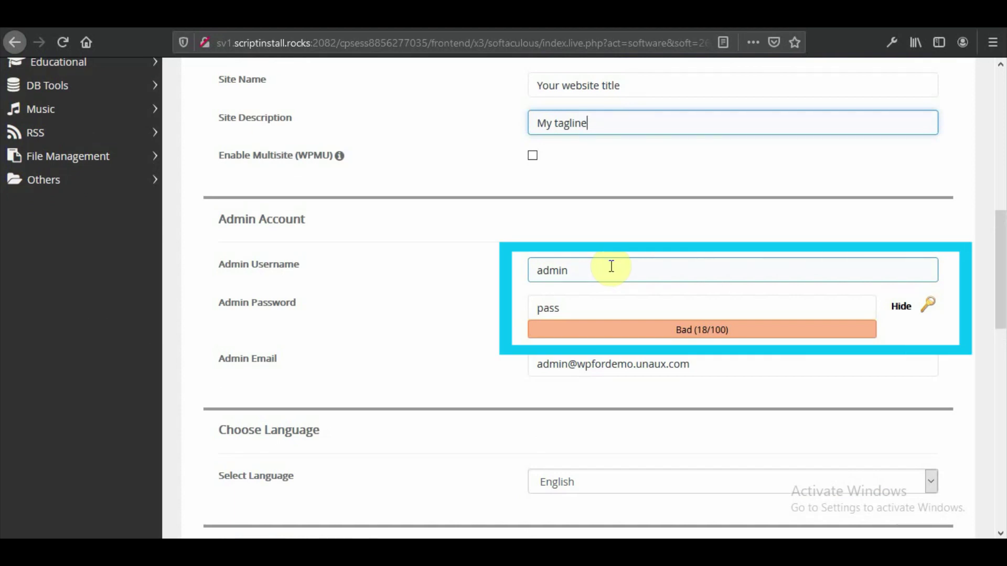
pyautogui.doubleClick(548, 308)
pyautogui.write('chooseapassword')
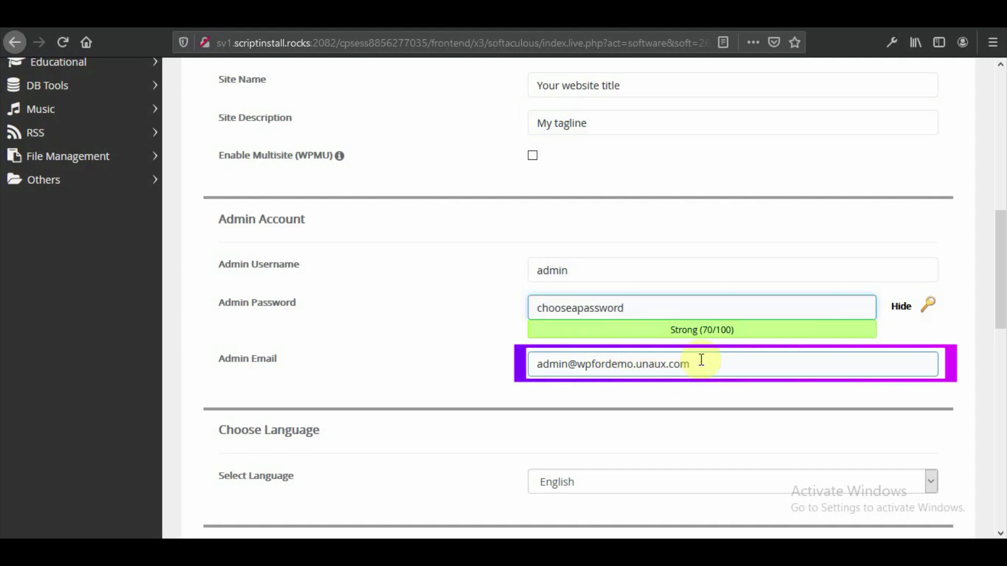
pyautogui.moveTo(692, 362); pyautogui.dragTo(536, 369)
pyautogui.click(537, 367)
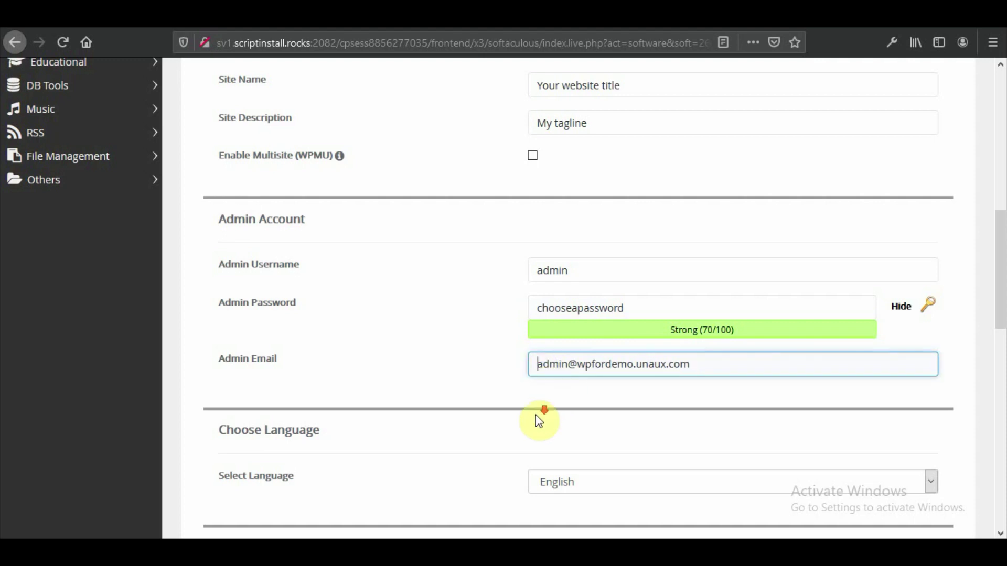
# - Submit the form to install WordPress on wpfordemo.unaux.com
pyautogui.scroll(-10, 538, 417)
pyautogui.scroll(-3, 525, 427)
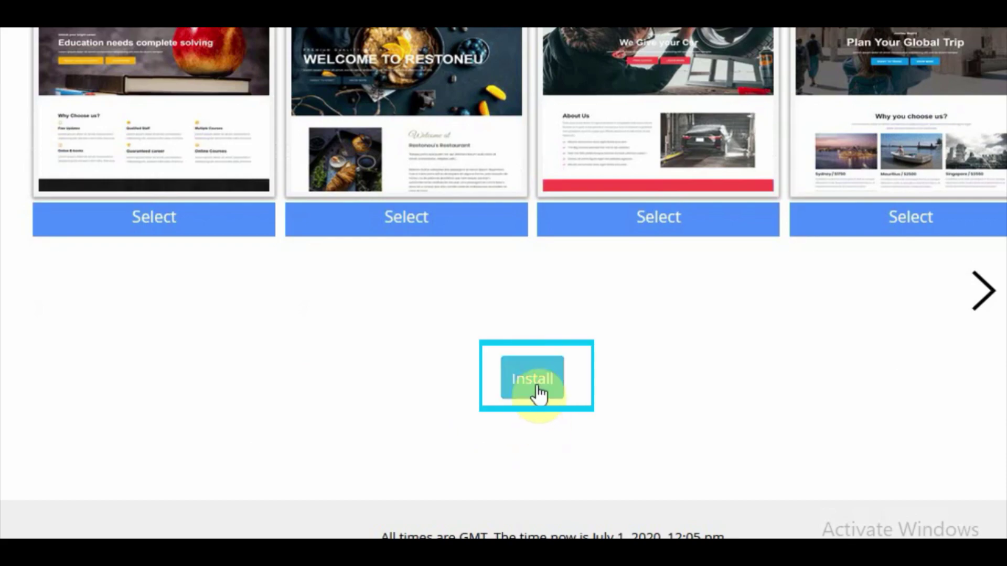
pyautogui.click(535, 386)
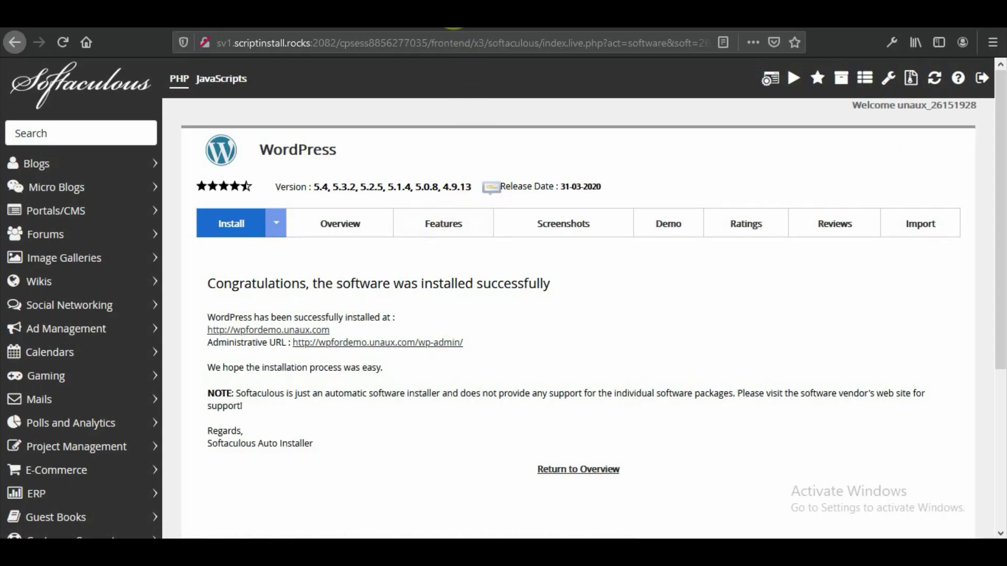
# - Browse the new wpfordemo.unaux.com front page, then switch to the wp-admin Dashboard tab
pyautogui.click(454, 16)
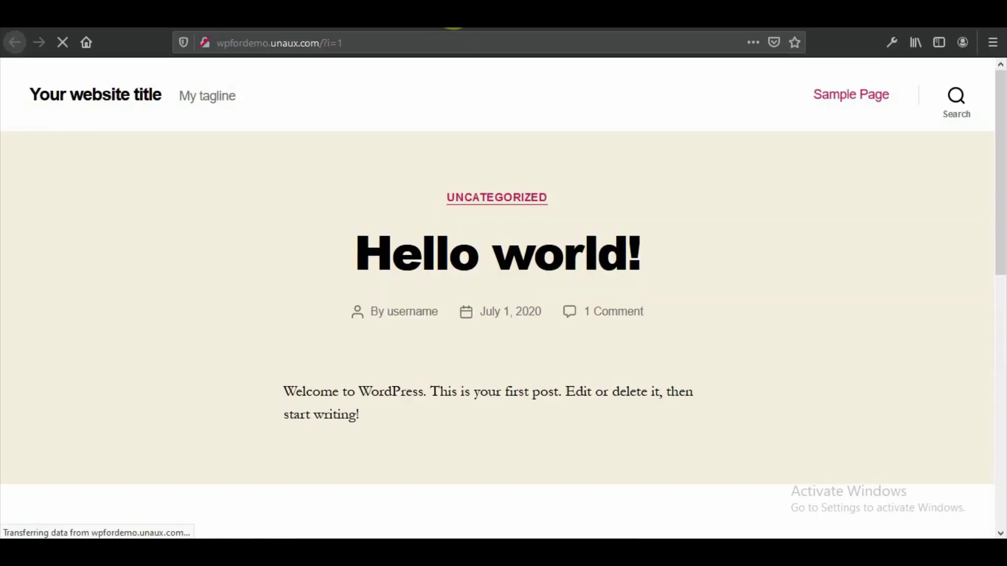
pyautogui.scroll(-10, 310, 352)
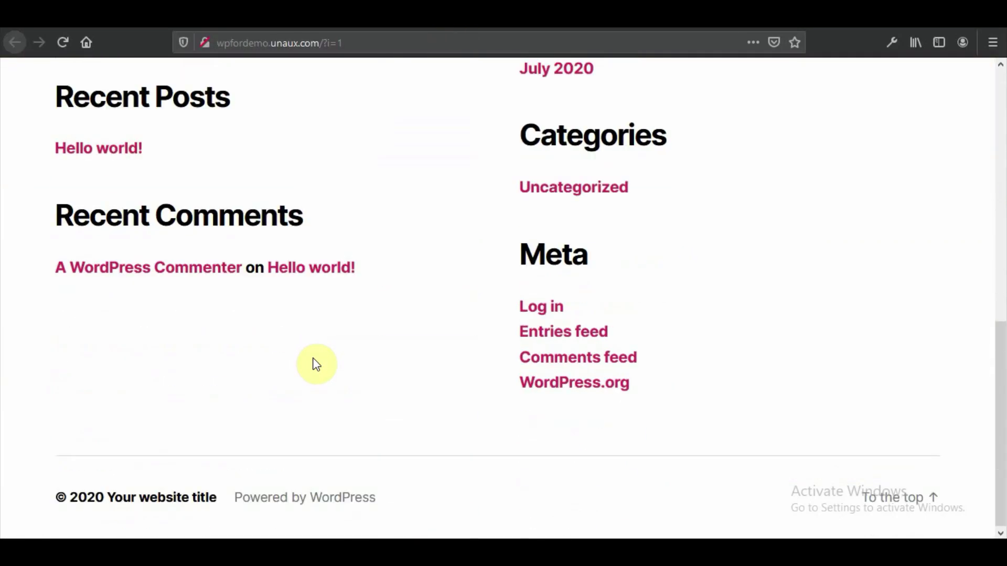
pyautogui.scroll(10, 316, 365)
pyautogui.hotkey('ctrl', 'Tab')
pyautogui.scroll(-3, 465, 301)
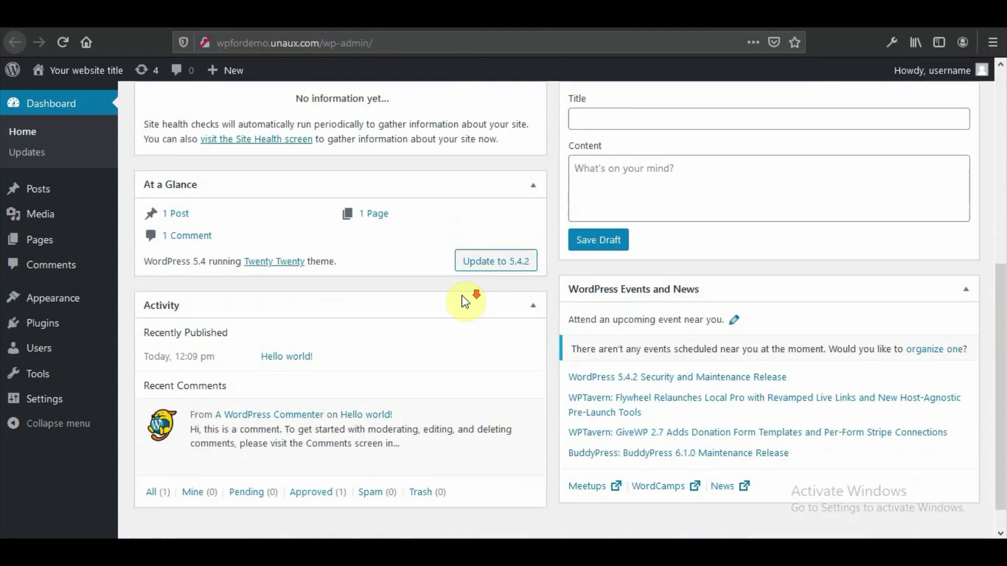
pyautogui.scroll(8, 447, 337)
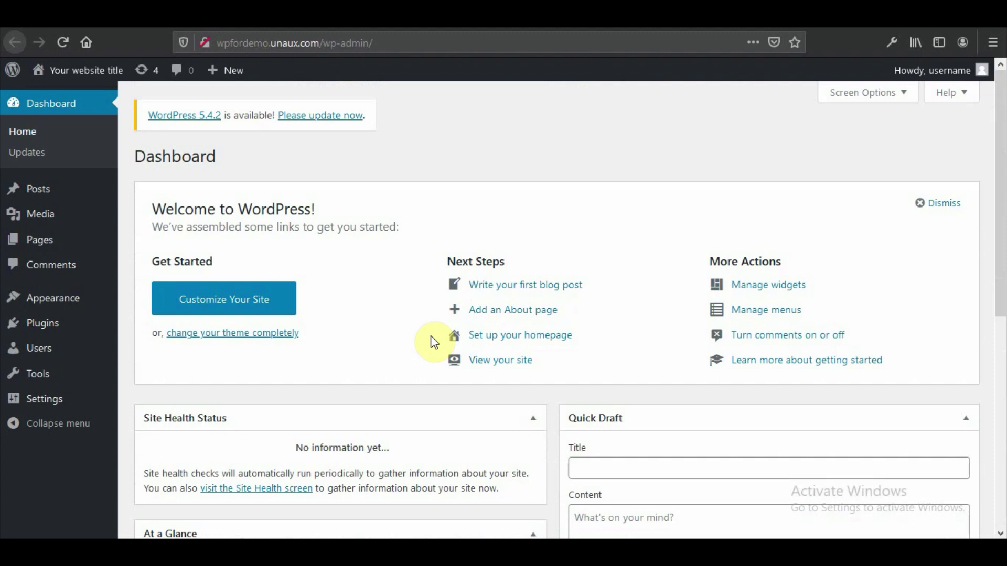
# - Log out of WordPress and go to the wpfordemo.unaux.com/wp-admin login page
pyautogui.moveTo(948, 74)
pyautogui.click(899, 149)
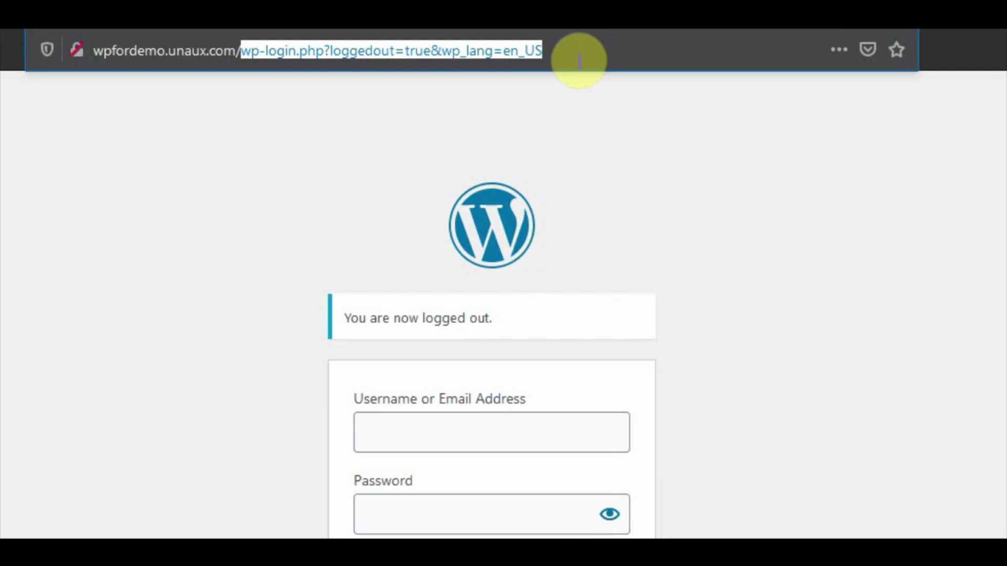
pyautogui.write('wpfordemo.unaux.com/wp-admin')
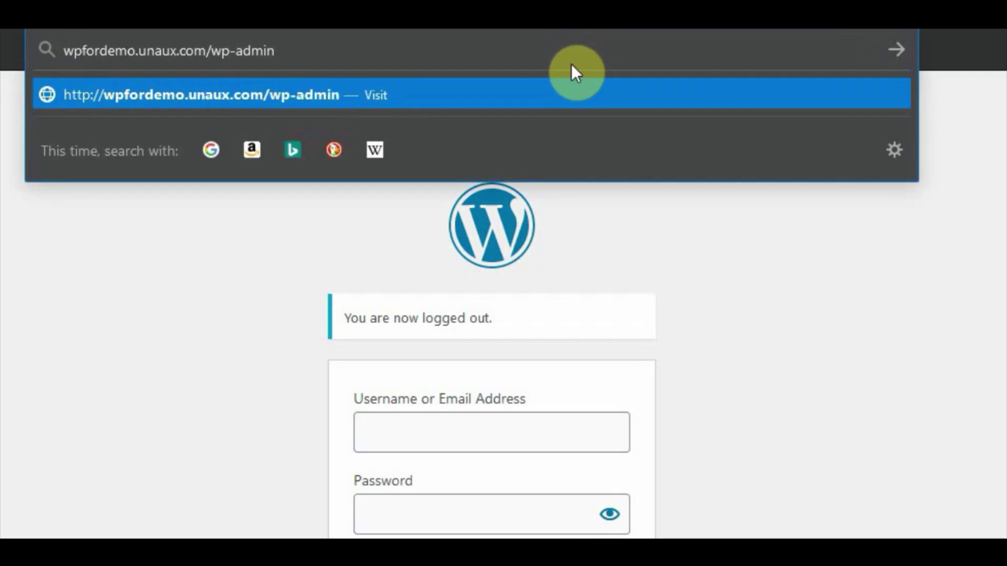
pyautogui.press('Return')
# - Log in with the admin account's username and password to reach the Dashboard
pyautogui.click(410, 434)
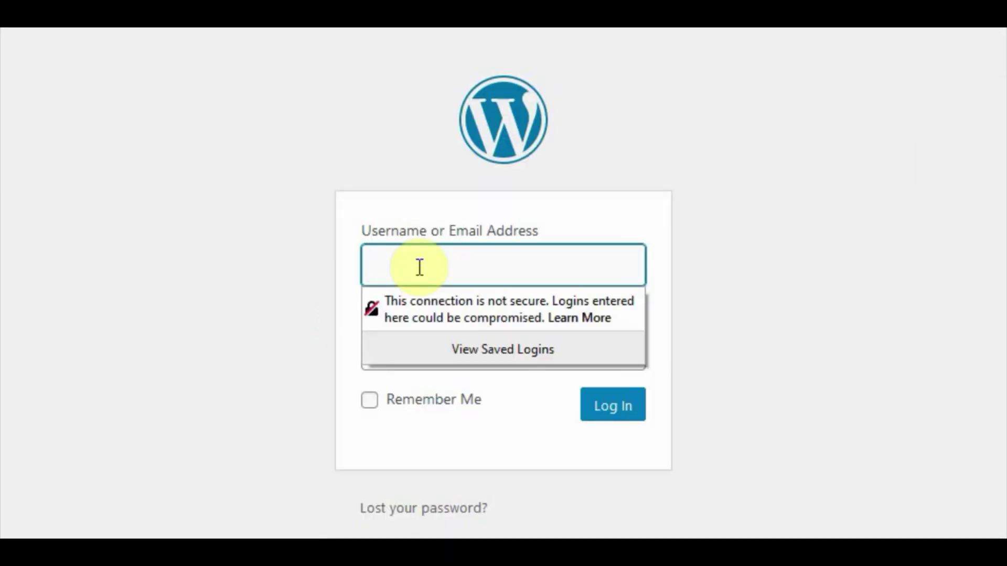
pyautogui.write('username')
pyautogui.click(442, 360)
pyautogui.write('password1')
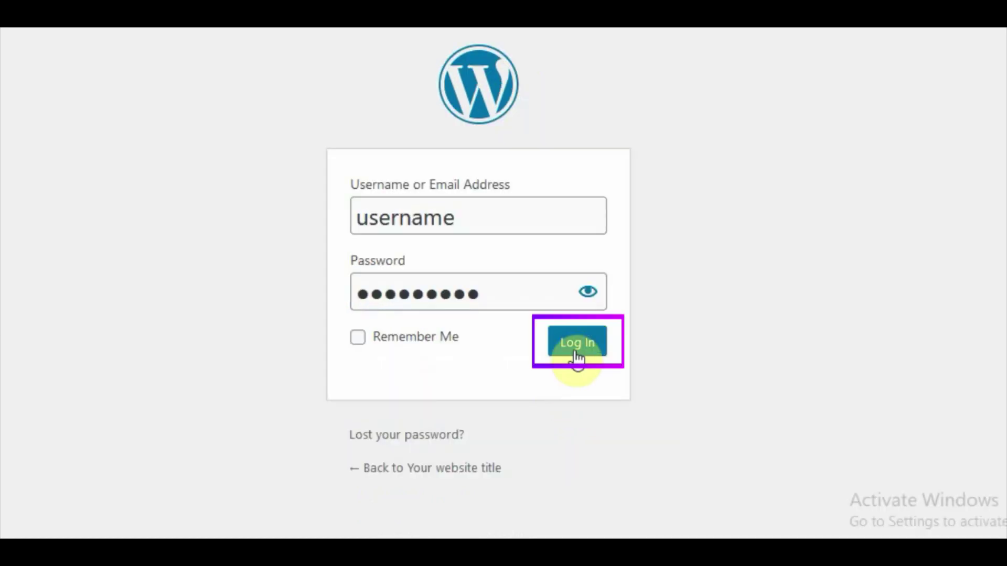
pyautogui.click(576, 354)
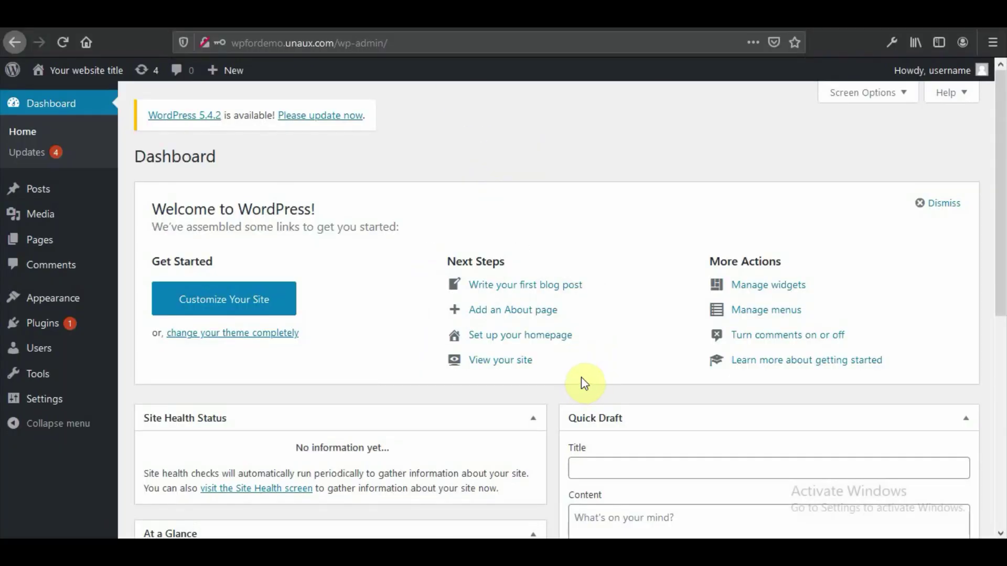